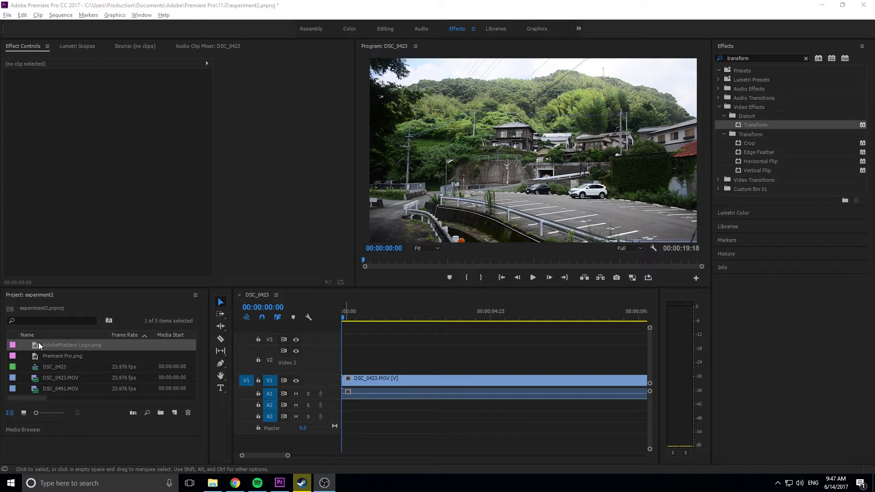
- Place AdobeMasters Logo.png on track V2 at 0:00 above the footage and select it
{"action": "left_click_drag", "start_coordinate": [37, 345], "coordinate": [410, 360]}
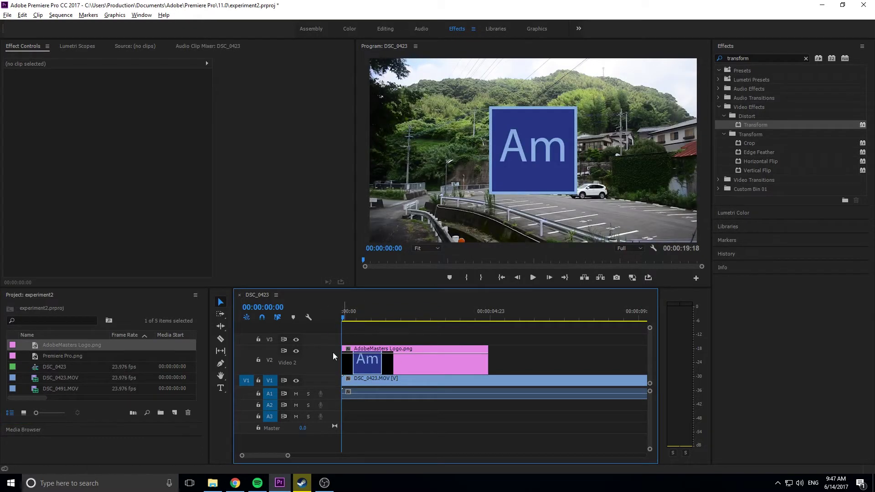
{"action": "left_click", "coordinate": [416, 350]}
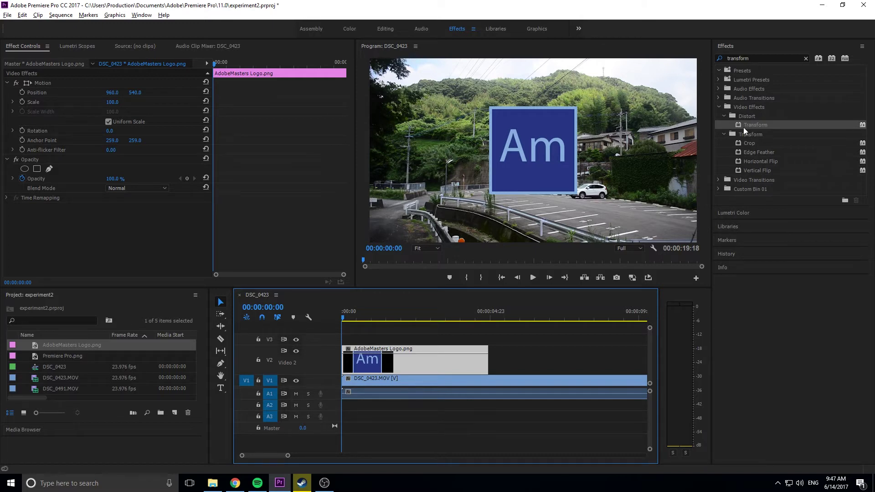
- Apply the Distort > Transform effect to the logo clip and bring its parameters into view
{"action": "left_click_drag", "start_coordinate": [743, 127], "coordinate": [405, 347]}
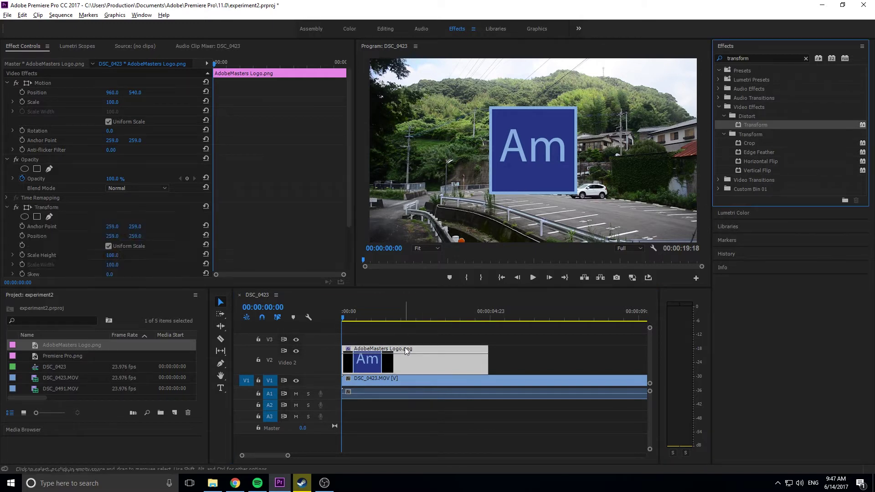
{"action": "scroll", "coordinate": [98, 160], "scroll_direction": "down", "scroll_amount": 4}
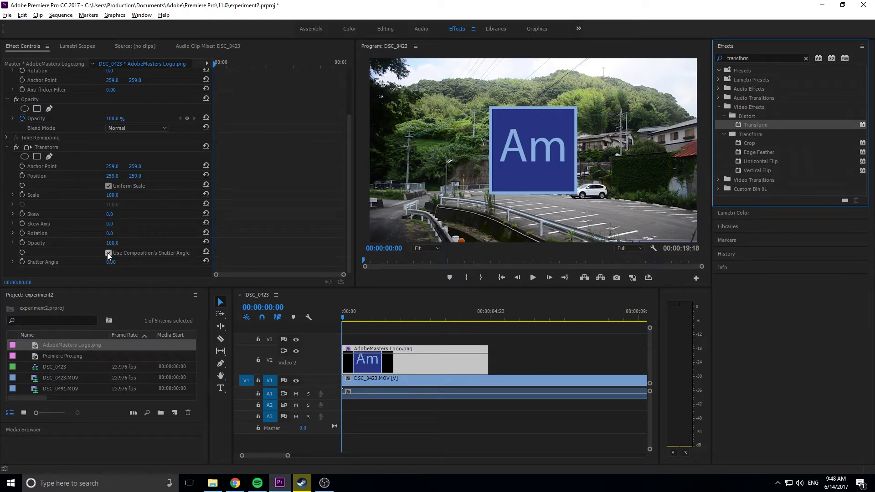
{"action": "scroll", "coordinate": [95, 252], "scroll_direction": "up", "scroll_amount": 1}
{"action": "scroll", "coordinate": [95, 252], "scroll_direction": "down", "scroll_amount": 1}
{"action": "scroll", "coordinate": [65, 197], "scroll_direction": "up", "scroll_amount": 6}
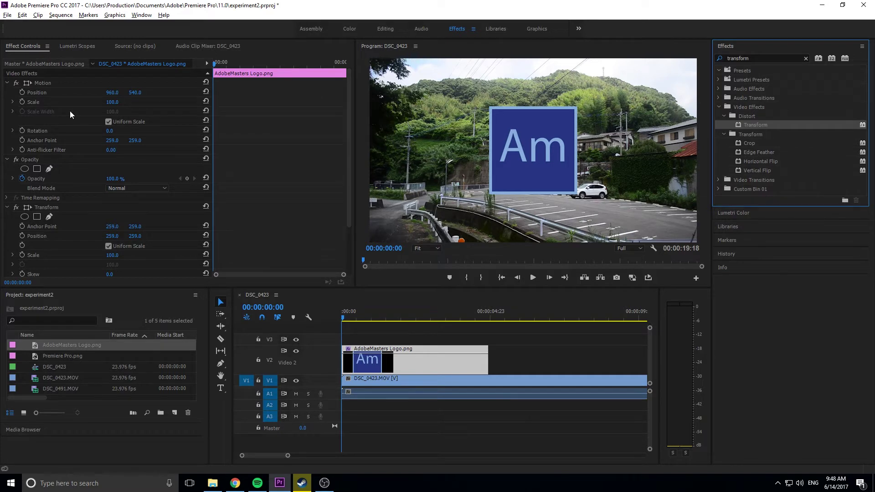
{"action": "scroll", "coordinate": [70, 110], "scroll_direction": "down", "scroll_amount": 3}
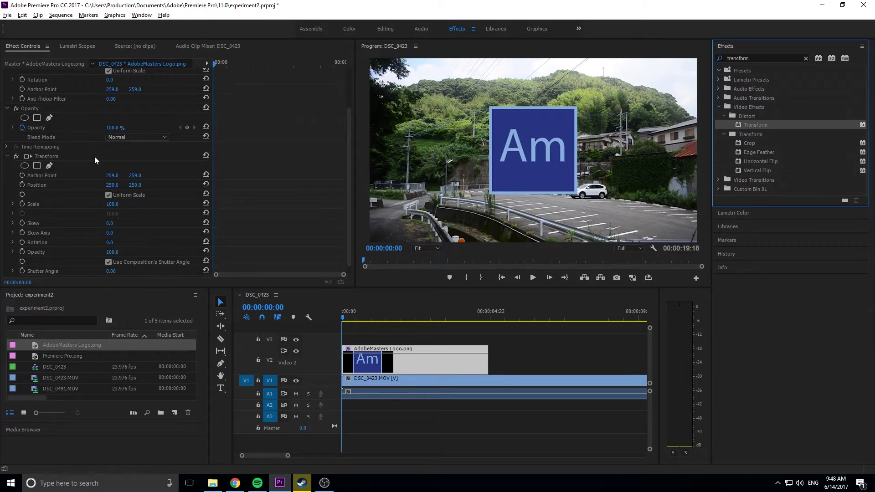
{"action": "scroll", "coordinate": [96, 177], "scroll_direction": "down", "scroll_amount": 1}
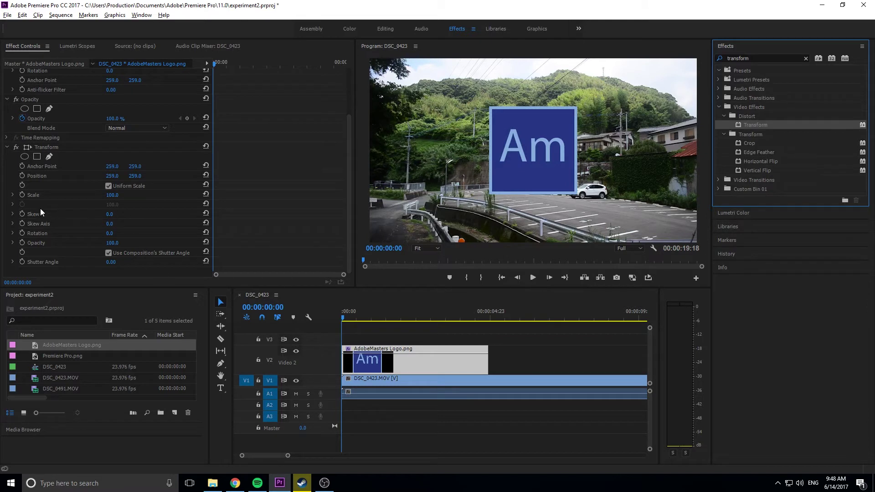
- Turn on Transform Scale keyframing at the first frame with a value of 0
{"action": "left_click", "coordinate": [25, 193]}
{"action": "left_click", "coordinate": [111, 195]}
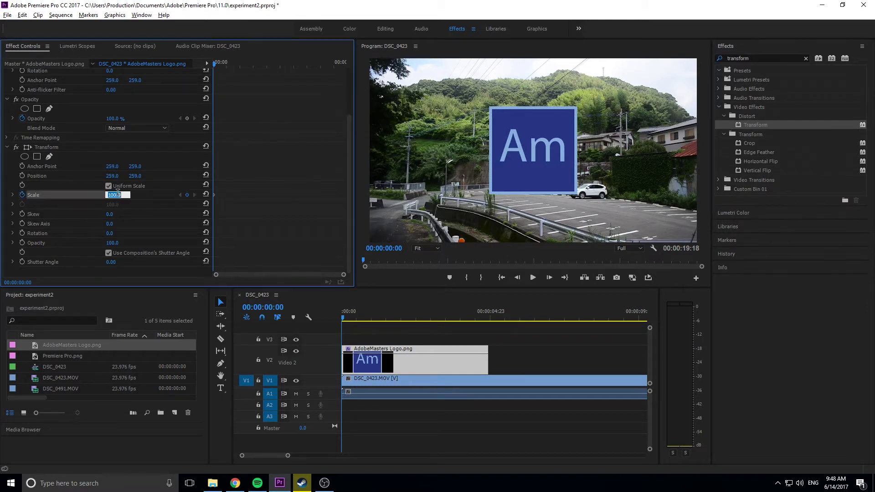
{"action": "type", "text": "0"}
{"action": "key", "text": "Return"}
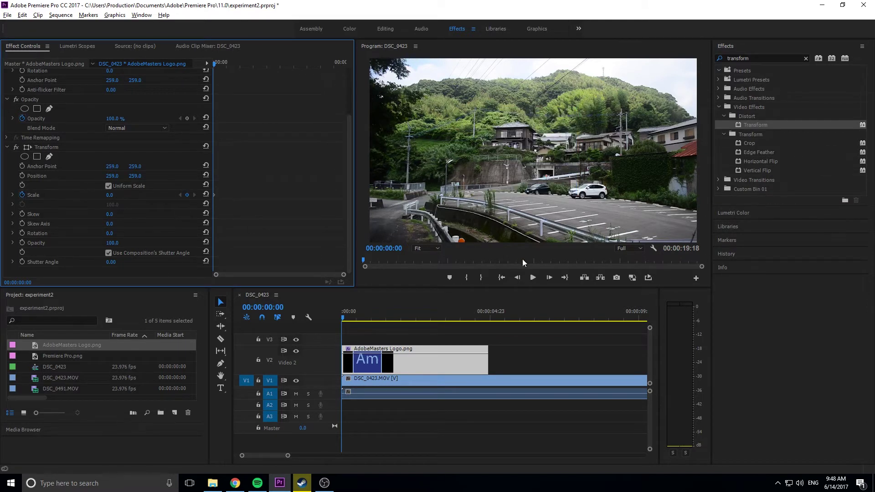
- Add a Transform Scale keyframe of 120 at frame 6
{"action": "left_click", "coordinate": [549, 278]}
{"action": "left_click", "coordinate": [549, 277]}
{"action": "left_click", "coordinate": [550, 277]}
{"action": "left_click", "coordinate": [550, 277]}
{"action": "left_click", "coordinate": [549, 277]}
{"action": "left_click", "coordinate": [552, 278]}
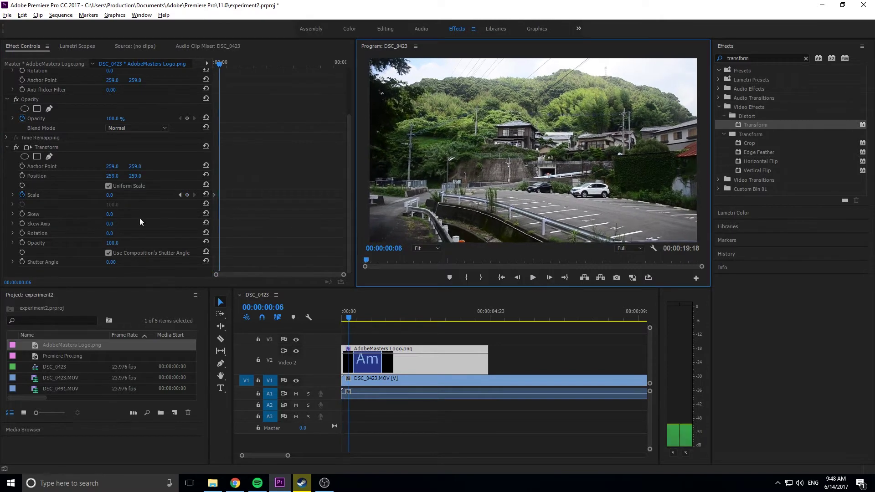
{"action": "left_click", "coordinate": [109, 195]}
{"action": "type", "text": "120"}
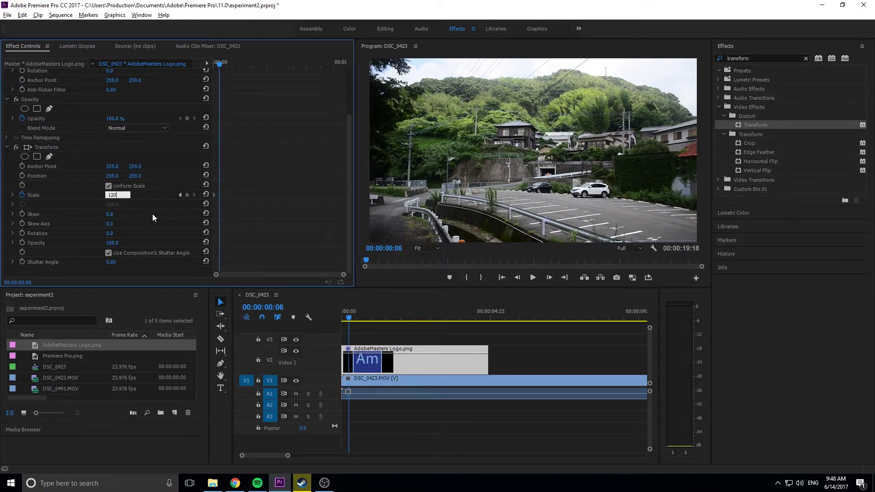
{"action": "key", "text": "Return"}
- Advance to frame 10, then preview the pop-in from the start and reselect the logo
{"action": "left_click", "coordinate": [550, 277]}
{"action": "left_click", "coordinate": [550, 278]}
{"action": "left_click", "coordinate": [549, 277]}
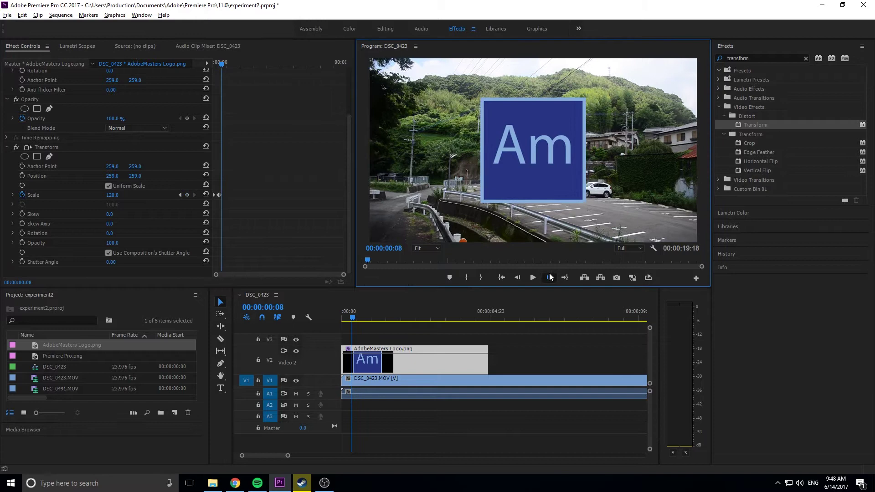
{"action": "left_click", "coordinate": [549, 277]}
{"action": "left_click", "coordinate": [118, 207]}
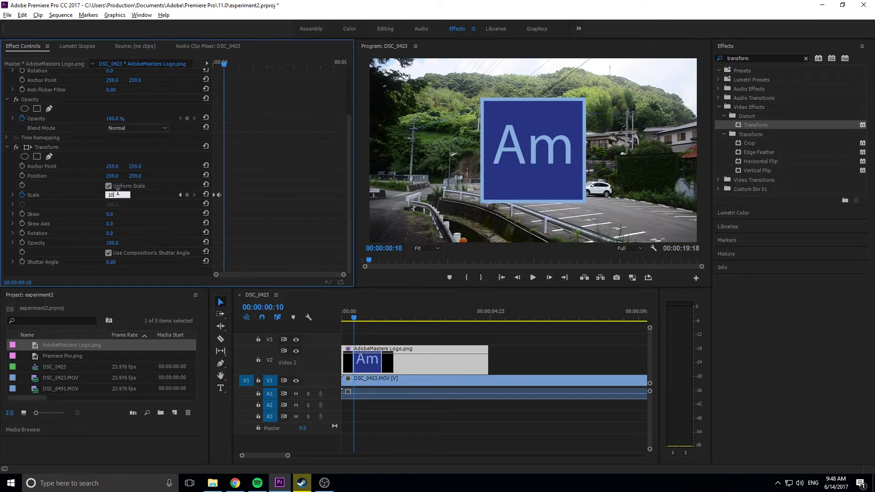
{"action": "left_click", "coordinate": [382, 338]}
{"action": "key", "text": "space"}
{"action": "left_click_drag", "start_coordinate": [360, 314], "coordinate": [339, 318]}
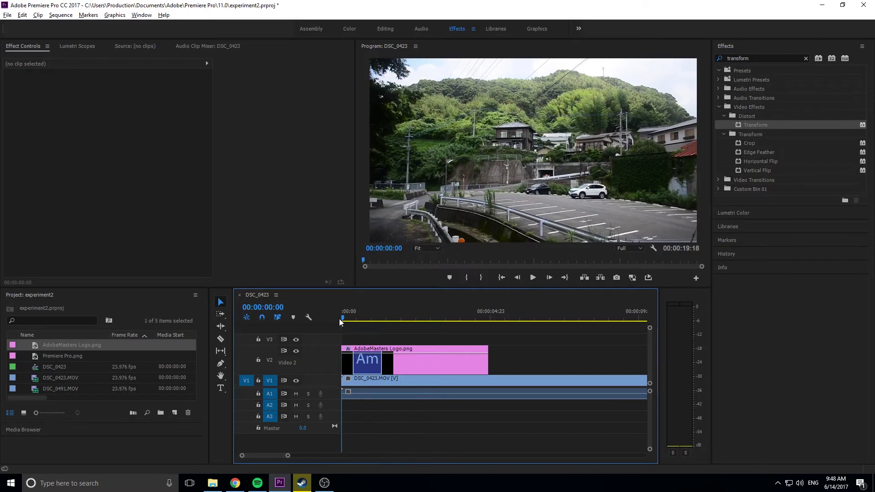
{"action": "left_click", "coordinate": [351, 360]}
- Give the Transform Scale keyframes Ease In and Ease Out interpolation
{"action": "scroll", "coordinate": [223, 246], "scroll_direction": "down", "scroll_amount": 3}
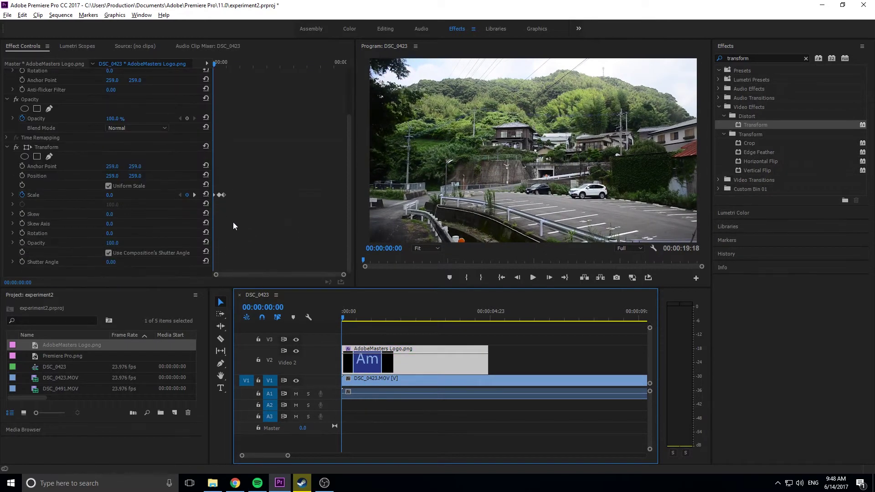
{"action": "left_click", "coordinate": [226, 196]}
{"action": "right_click", "coordinate": [226, 195]}
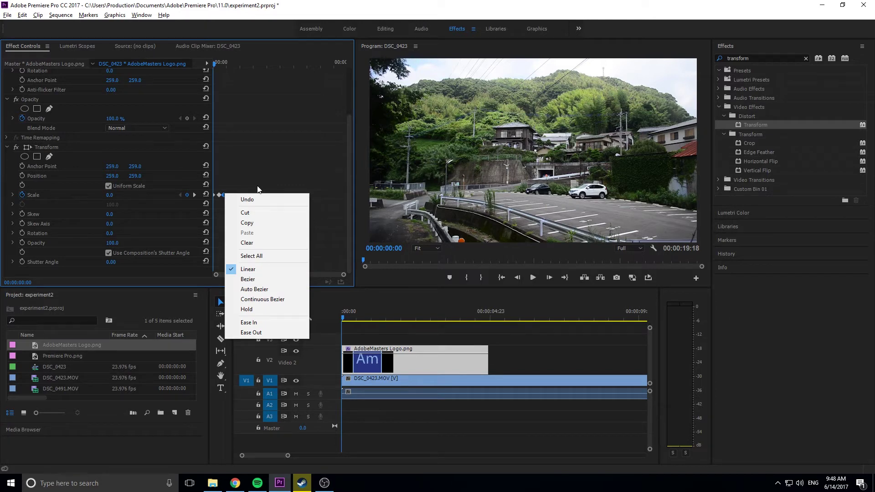
{"action": "left_click", "coordinate": [263, 320]}
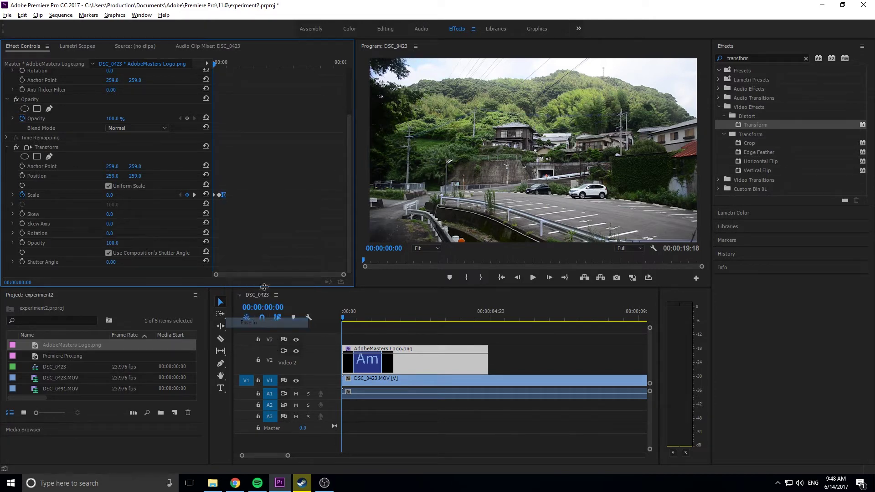
{"action": "right_click", "coordinate": [220, 196]}
{"action": "left_click", "coordinate": [253, 327]}
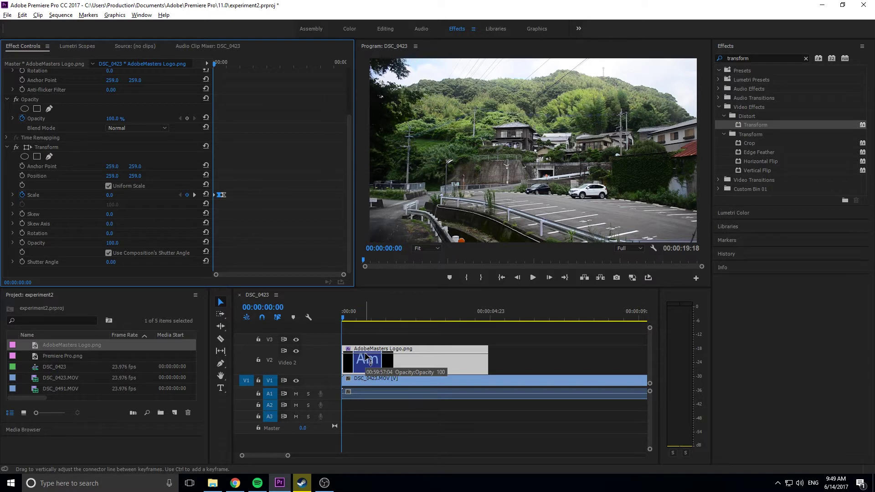
{"action": "left_click", "coordinate": [367, 359]}
{"action": "key", "text": "space"}
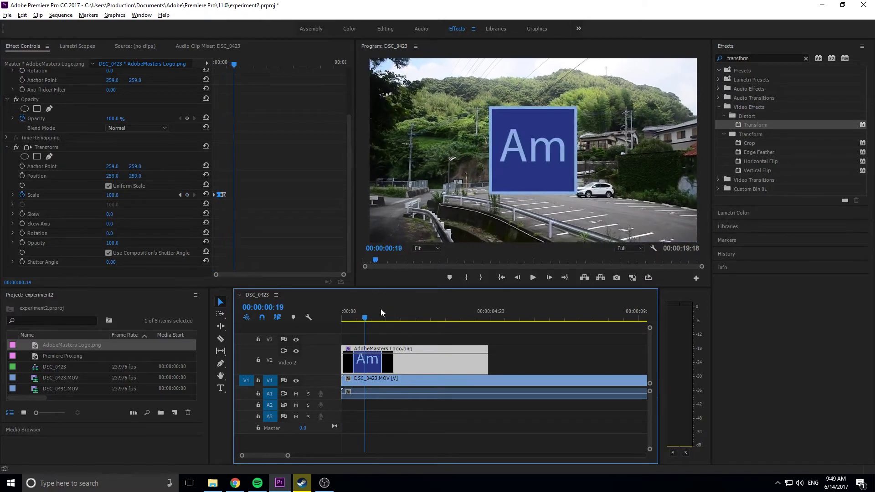
{"action": "key", "text": "Home"}
{"action": "key", "text": "space"}
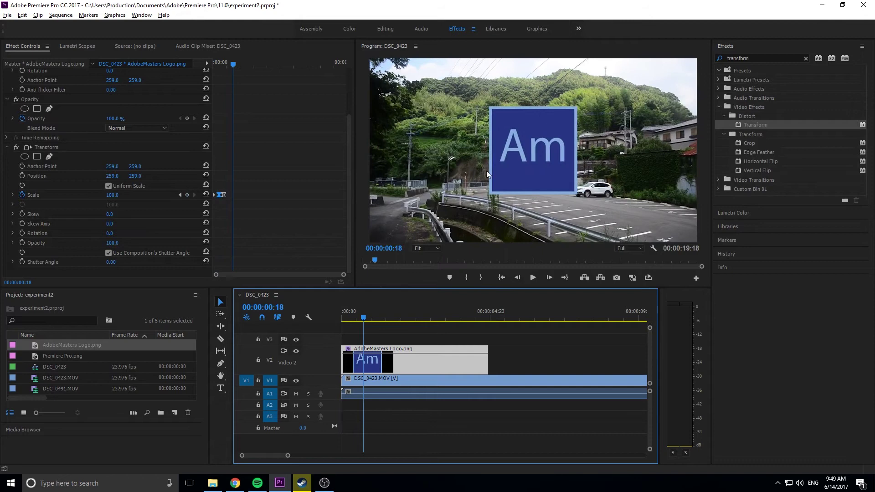
{"action": "mouse_move", "coordinate": [363, 318]}
{"action": "left_mouse_down"}
{"action": "mouse_move", "coordinate": [343, 318]}
{"action": "mouse_move", "coordinate": [354, 318]}
{"action": "left_mouse_up"}
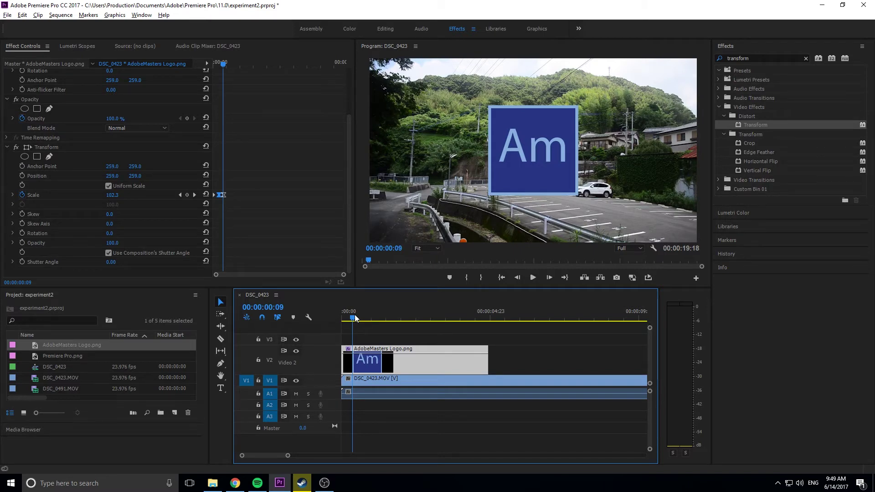
{"action": "mouse_move", "coordinate": [356, 317]}
{"action": "left_mouse_down"}
{"action": "mouse_move", "coordinate": [366, 319]}
{"action": "mouse_move", "coordinate": [352, 318]}
{"action": "left_mouse_up"}
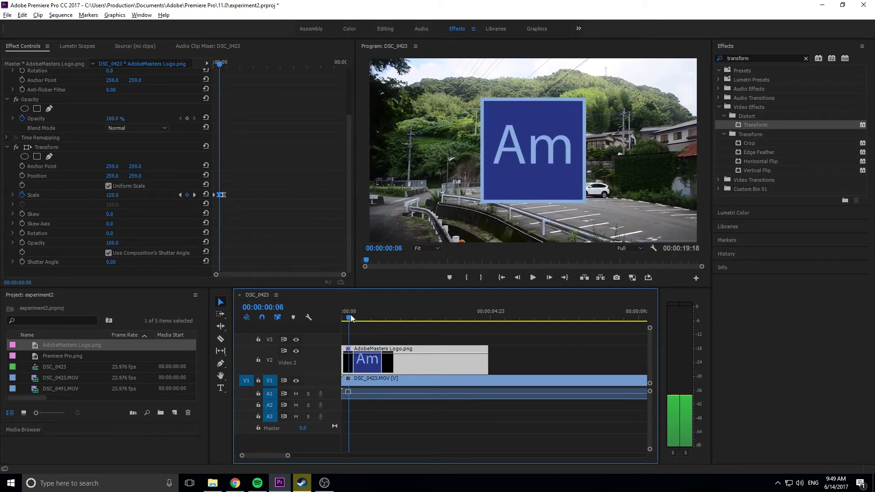
{"action": "left_click", "coordinate": [108, 253]}
{"action": "left_click", "coordinate": [110, 262]}
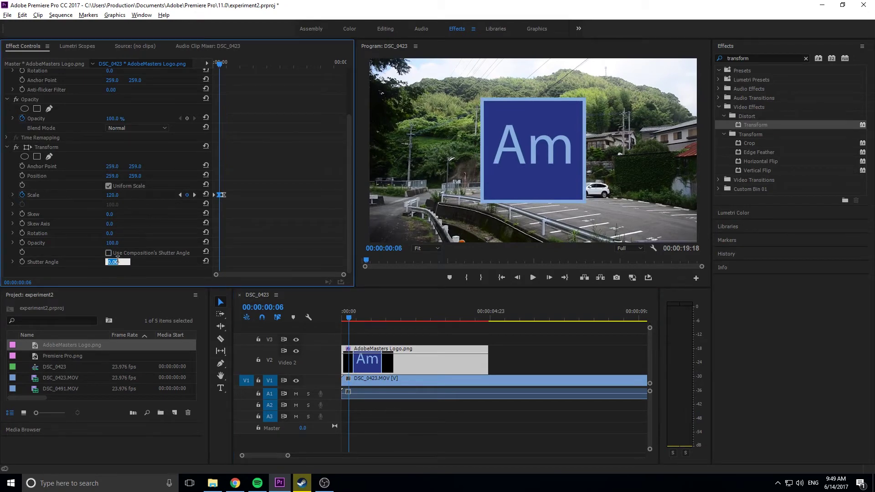
{"action": "type", "text": "180"}
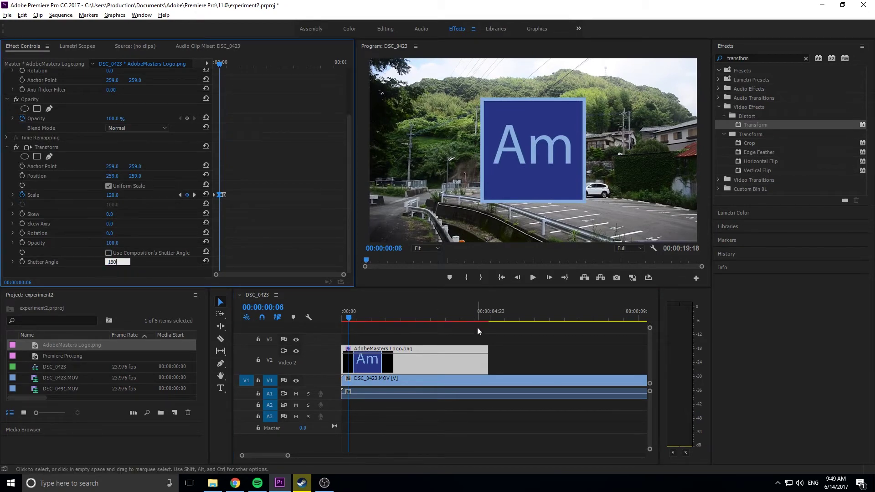
{"action": "left_click", "coordinate": [477, 327]}
{"action": "key", "text": "Home"}
{"action": "left_click", "coordinate": [394, 358]}
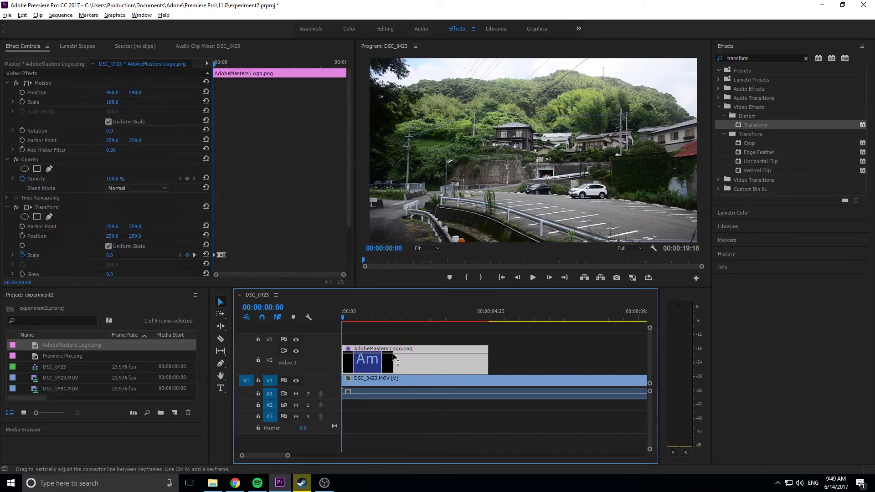
{"action": "key", "text": "space"}
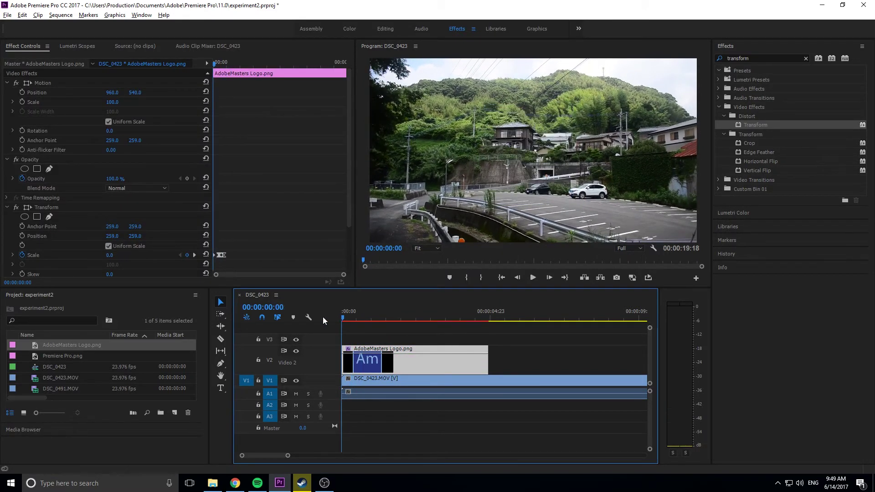
{"action": "left_click_drag", "start_coordinate": [360, 320], "coordinate": [349, 321]}
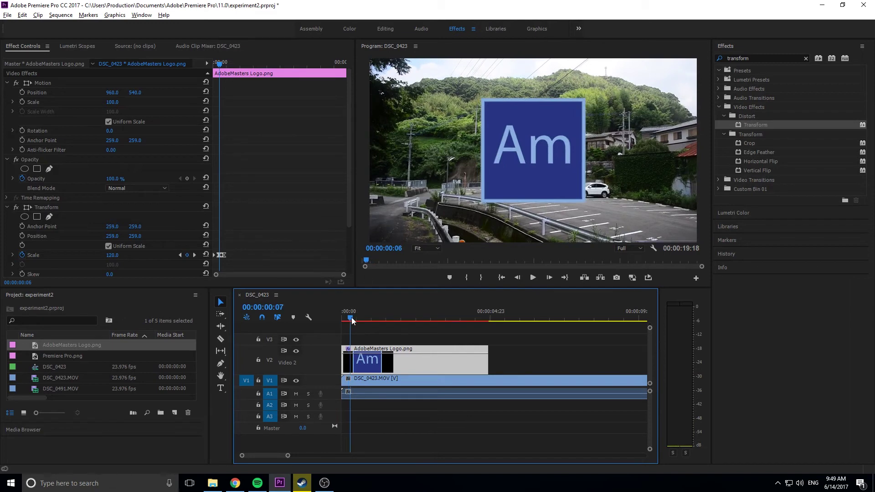
{"action": "left_click_drag", "start_coordinate": [349, 321], "coordinate": [344, 319]}
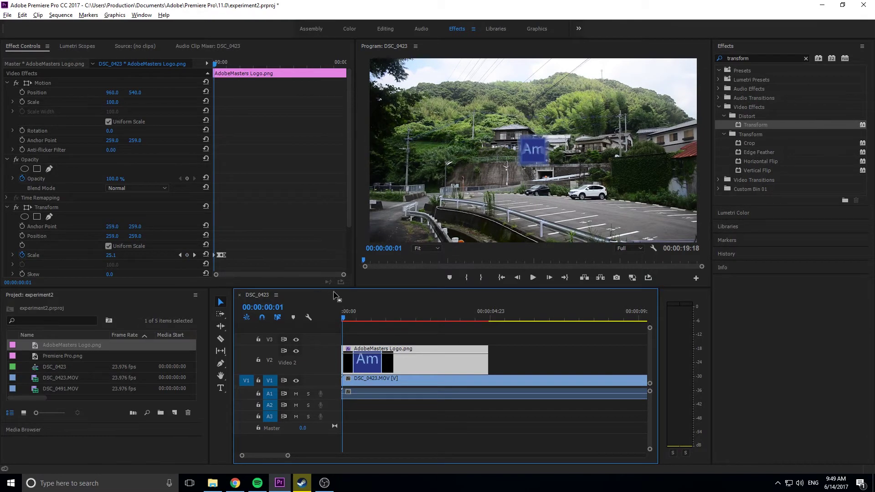
{"action": "left_click_drag", "start_coordinate": [375, 320], "coordinate": [355, 315]}
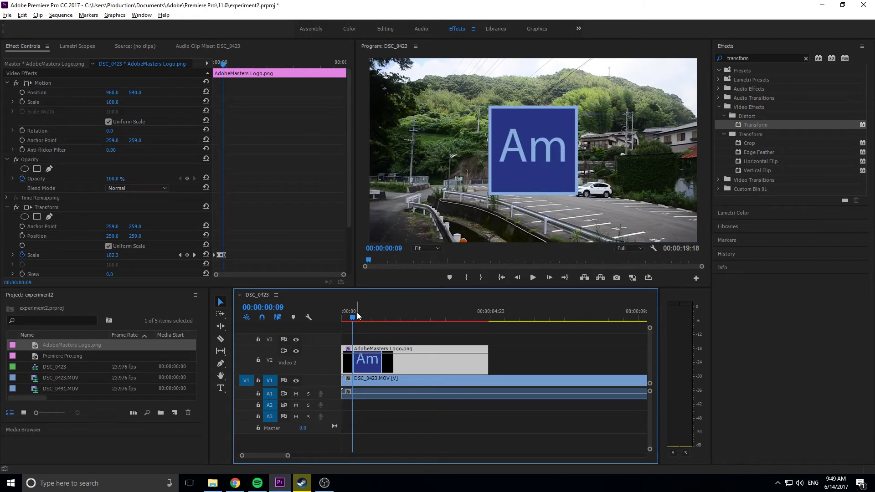
{"action": "scroll", "coordinate": [240, 241], "scroll_direction": "down", "scroll_amount": 2}
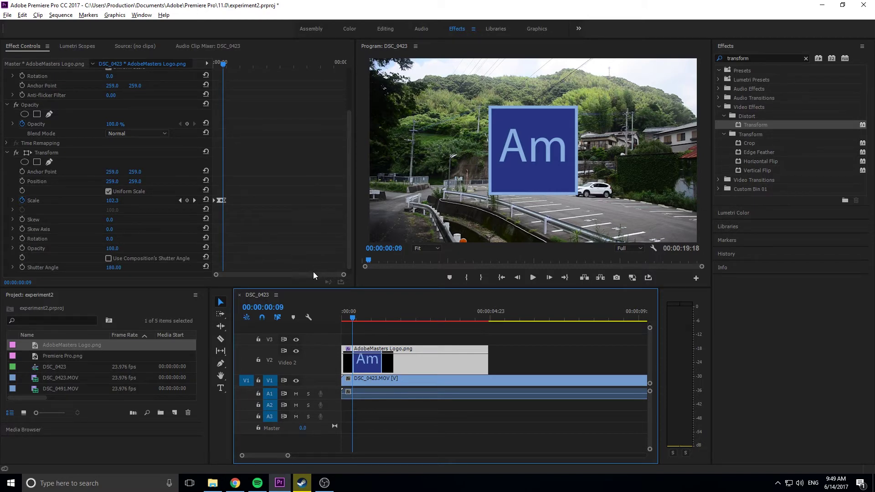
- Save the Transform effect as preset 'Pop In', anchored to In Point, and begin a description
{"action": "right_click", "coordinate": [58, 153]}
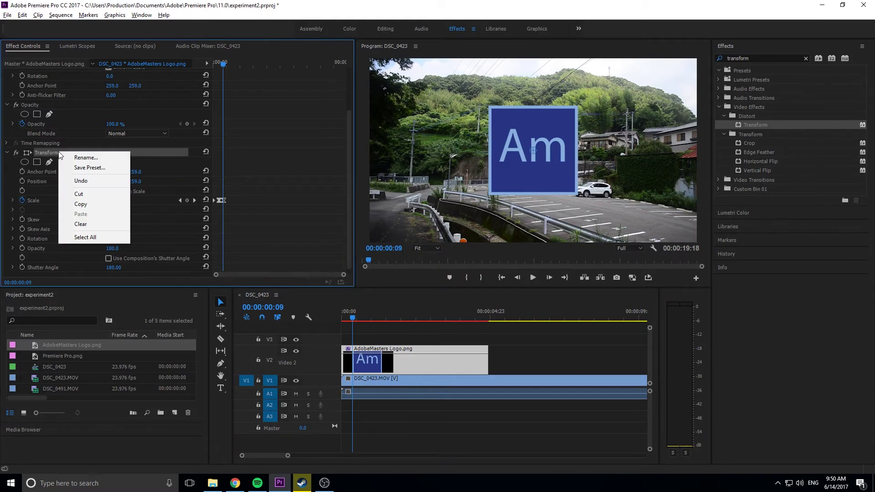
{"action": "left_click", "coordinate": [103, 167]}
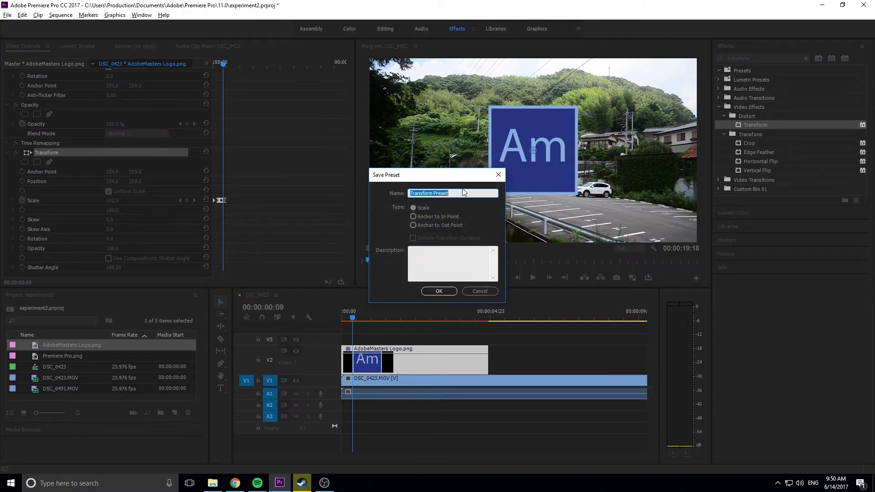
{"action": "type", "text": "Pop In"}
{"action": "left_click", "coordinate": [414, 217]}
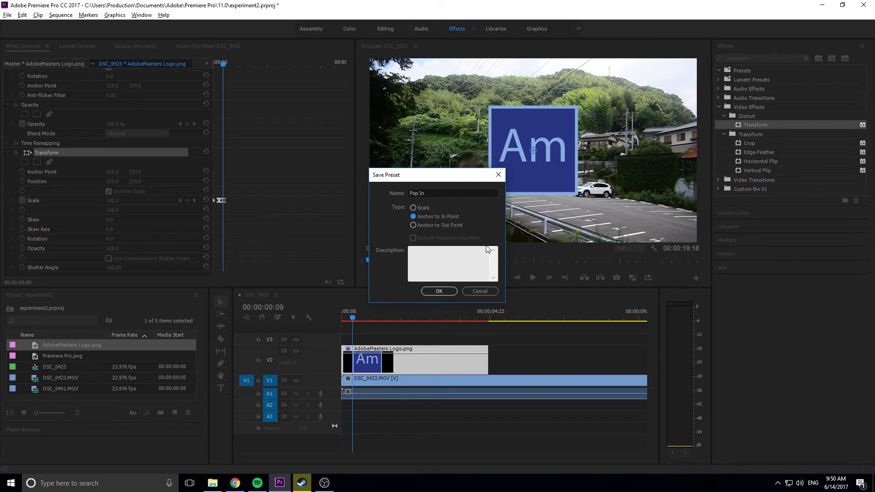
{"action": "left_click", "coordinate": [440, 267]}
- Save the Pop In preset and remove the Transform effect from the logo clip
{"action": "left_click", "coordinate": [441, 292]}
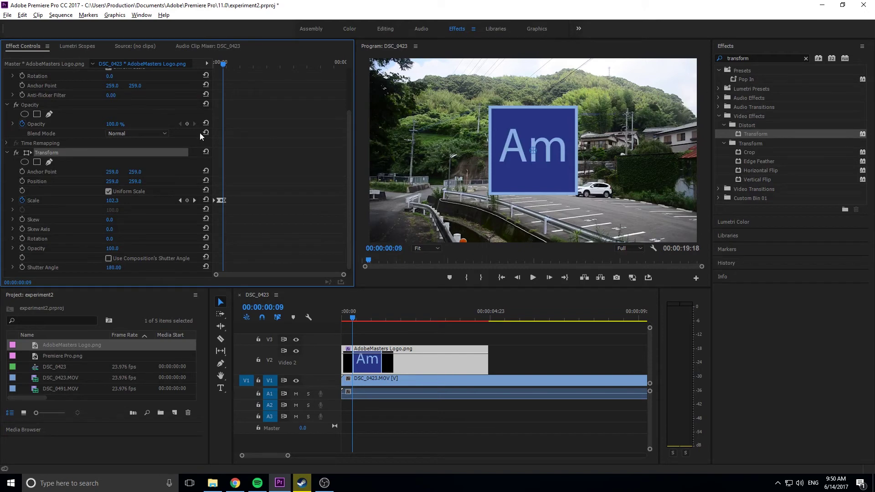
{"action": "key", "text": "Delete"}
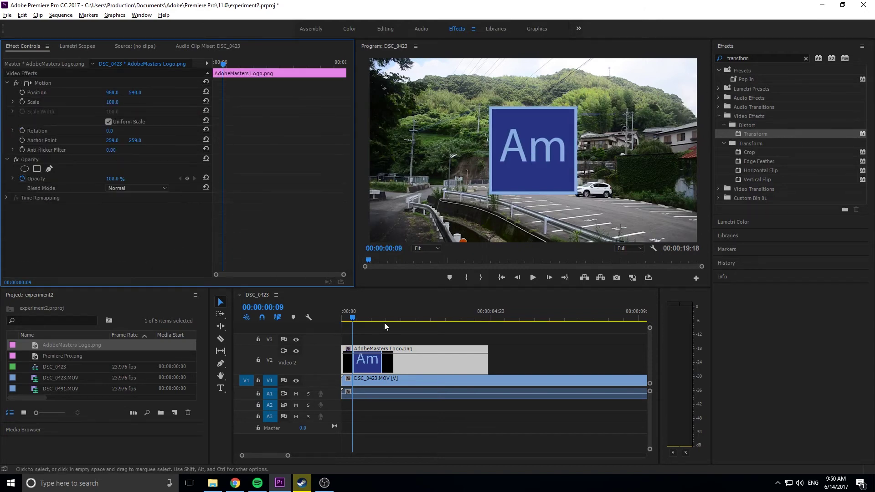
{"action": "left_click", "coordinate": [325, 316]}
{"action": "key", "text": "space"}
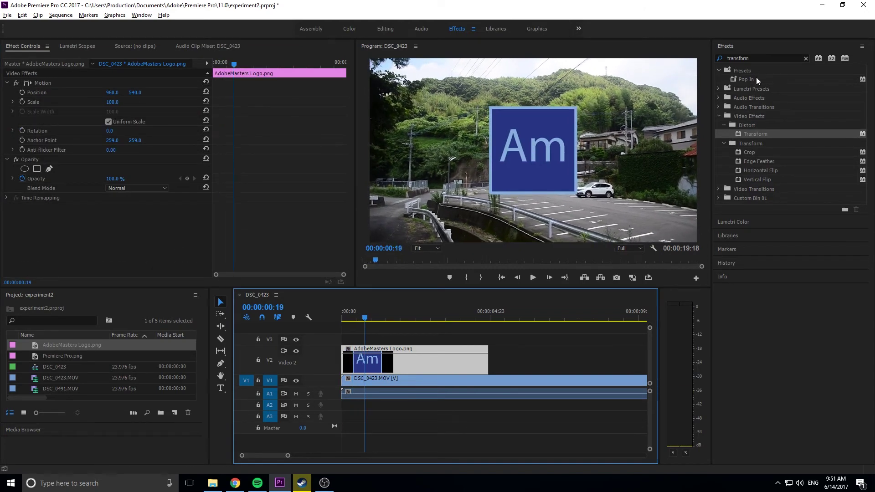
- Test Pop In on the logo clip with playback, then delete the logo clip from Video 2
{"action": "left_click_drag", "start_coordinate": [759, 81], "coordinate": [380, 358]}
{"action": "left_click", "coordinate": [333, 324]}
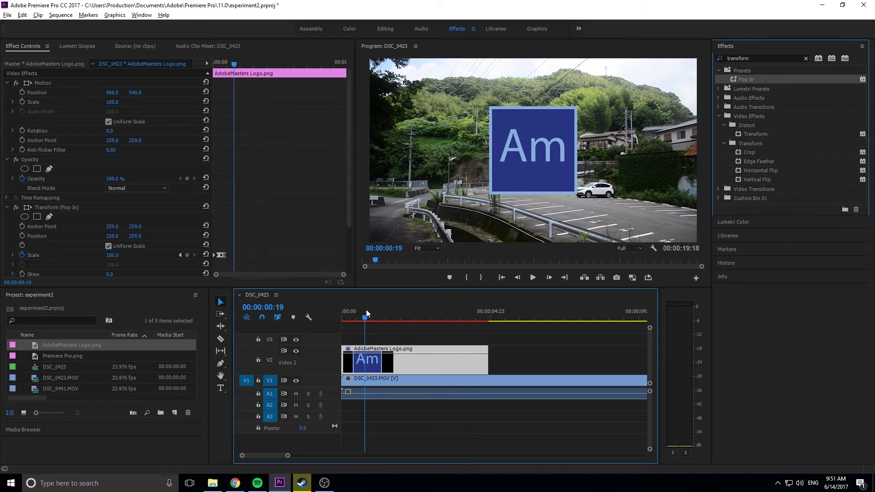
{"action": "key", "text": "Home"}
{"action": "key", "text": "space"}
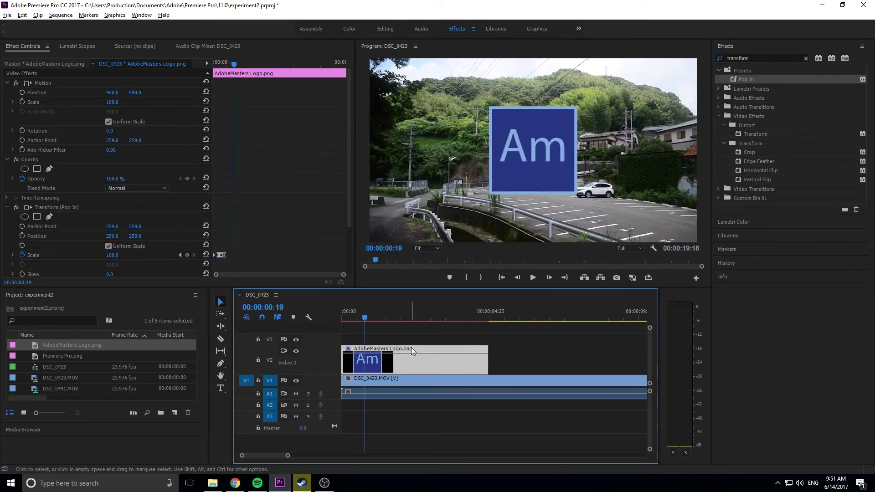
{"action": "key", "text": "Delete"}
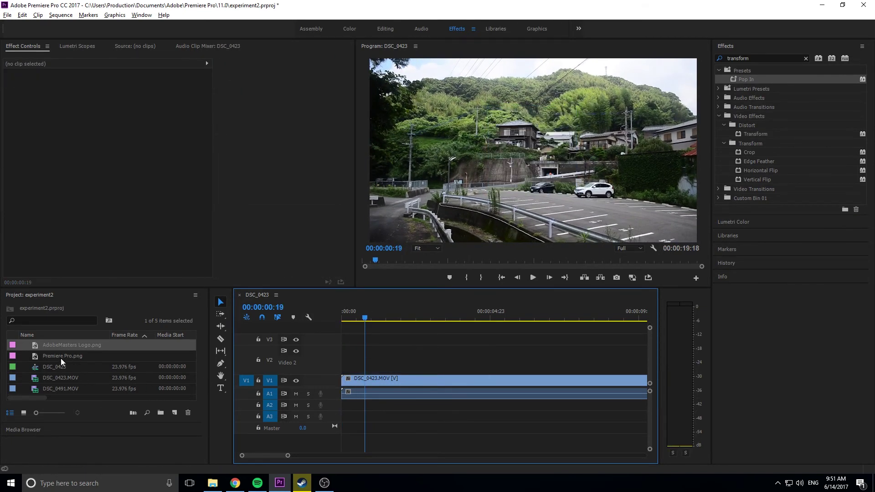
- Place Premiere Pro.png on Video 2 at the start, apply Pop In, and preview it
{"action": "left_click_drag", "start_coordinate": [61, 359], "coordinate": [348, 360]}
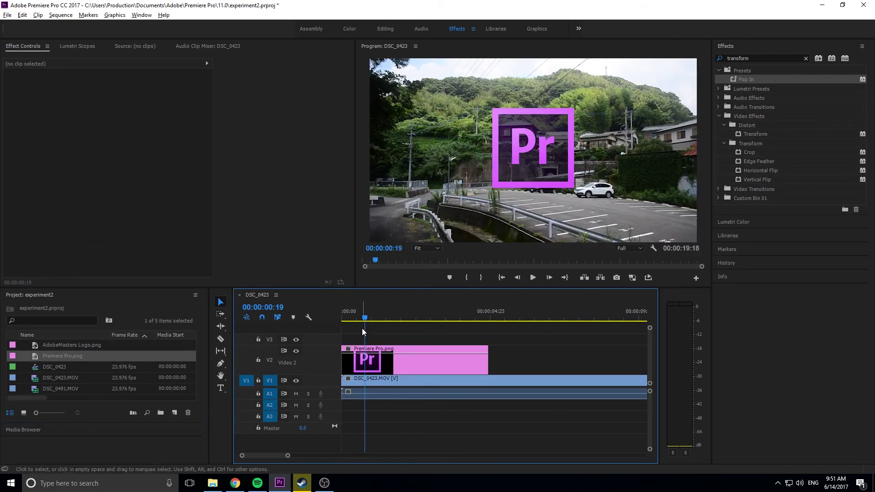
{"action": "key", "text": "Home"}
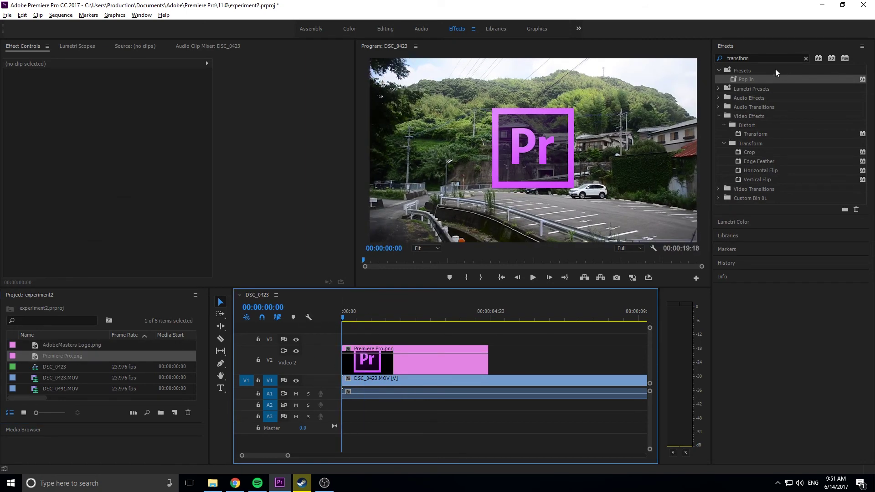
{"action": "left_click_drag", "start_coordinate": [751, 80], "coordinate": [400, 353]}
{"action": "key", "text": "space"}
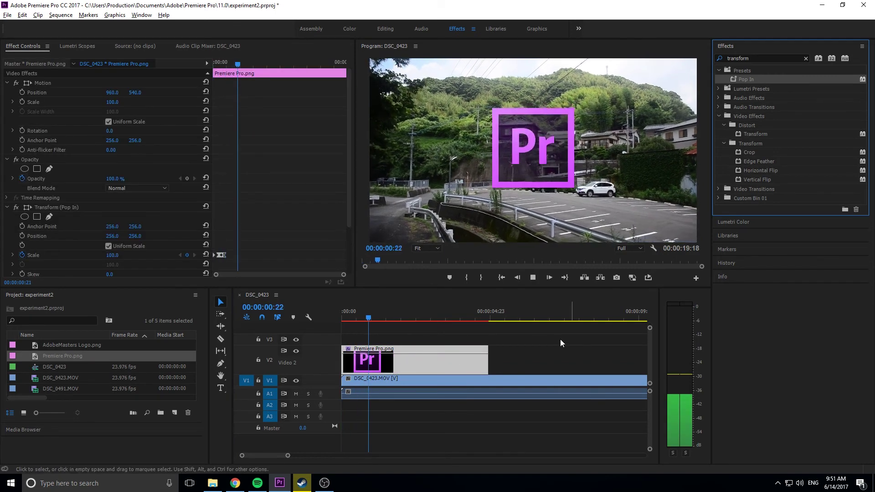
{"action": "left_click_drag", "start_coordinate": [371, 310], "coordinate": [311, 318]}
{"action": "key", "text": "space"}
{"action": "key", "text": "space"}
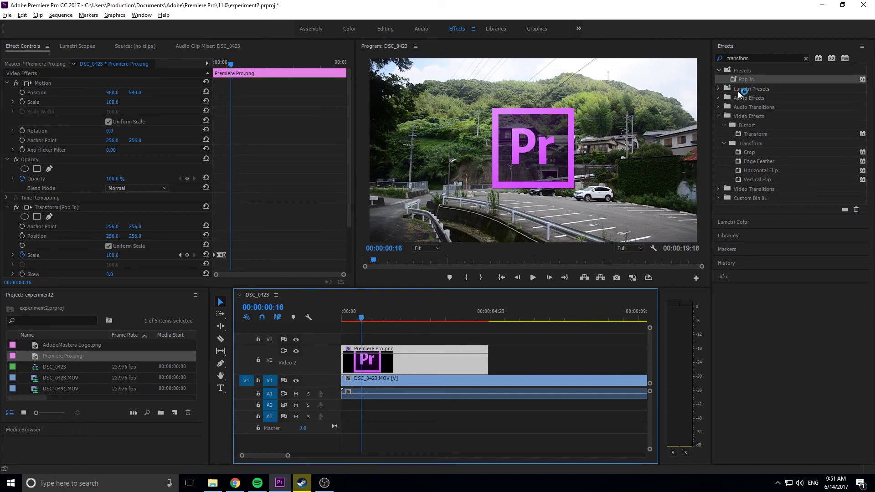
- Apply Pop In to DSC_0423.MOV and replay the animation from the start
{"action": "left_click_drag", "start_coordinate": [746, 79], "coordinate": [386, 381]}
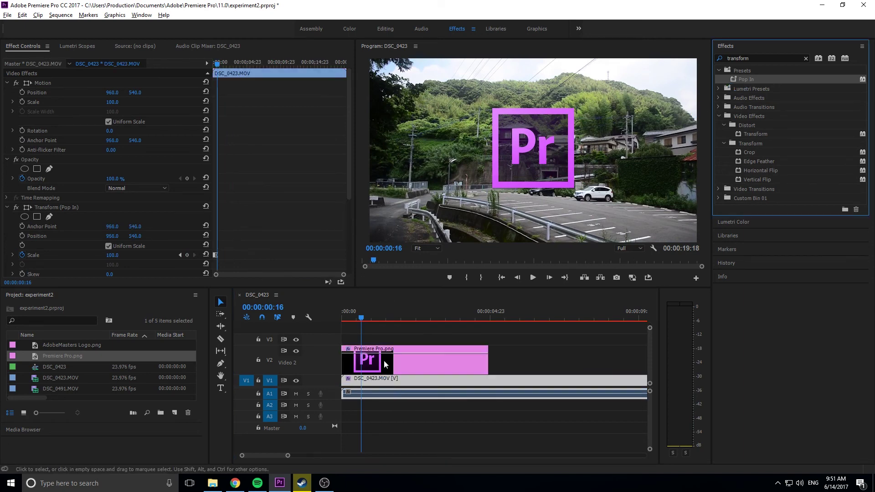
{"action": "left_click_drag", "start_coordinate": [361, 314], "coordinate": [310, 314]}
{"action": "key", "text": "space"}
{"action": "key", "text": "space"}
{"action": "key", "text": "space"}
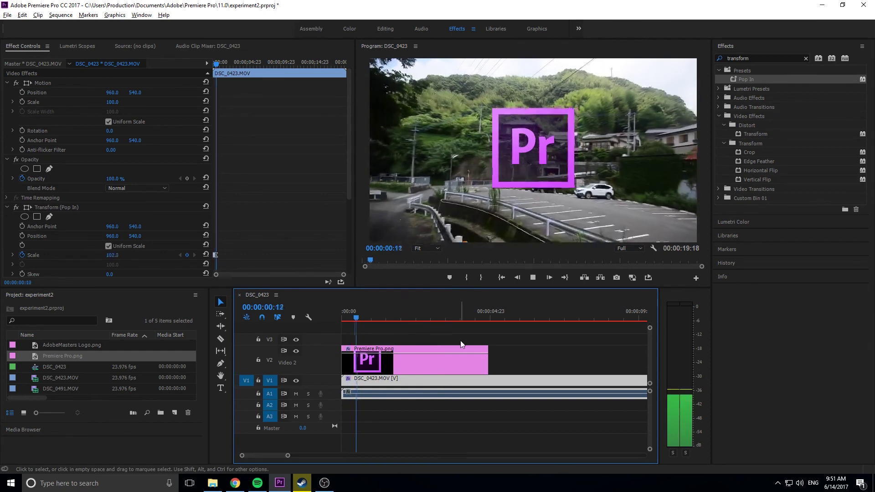
{"action": "key", "text": "space"}
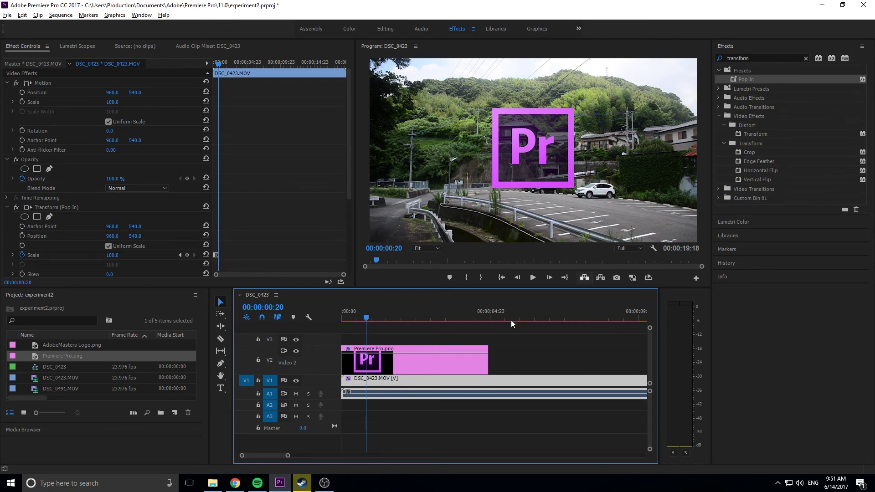
- Create rectangular Mask (1) under Transform (Pop In), then open the Motion effect's options menu
{"action": "scroll", "coordinate": [40, 218], "scroll_direction": "down", "scroll_amount": 1}
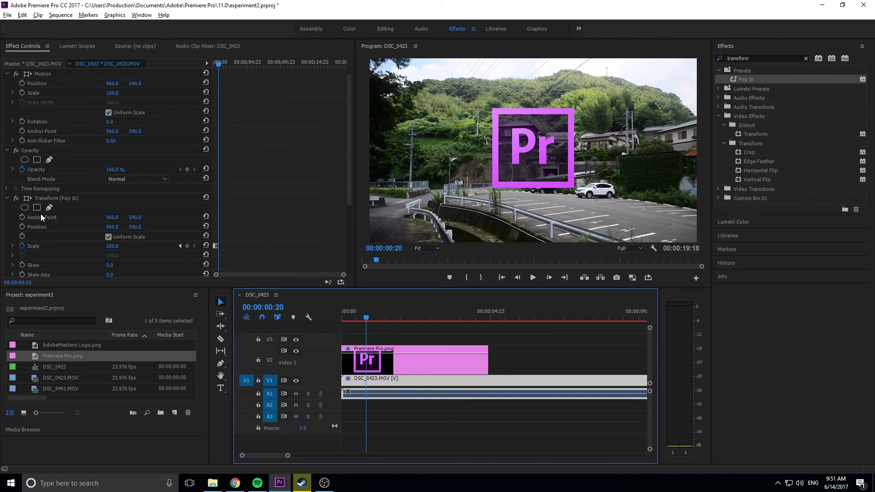
{"action": "left_click", "coordinate": [37, 207]}
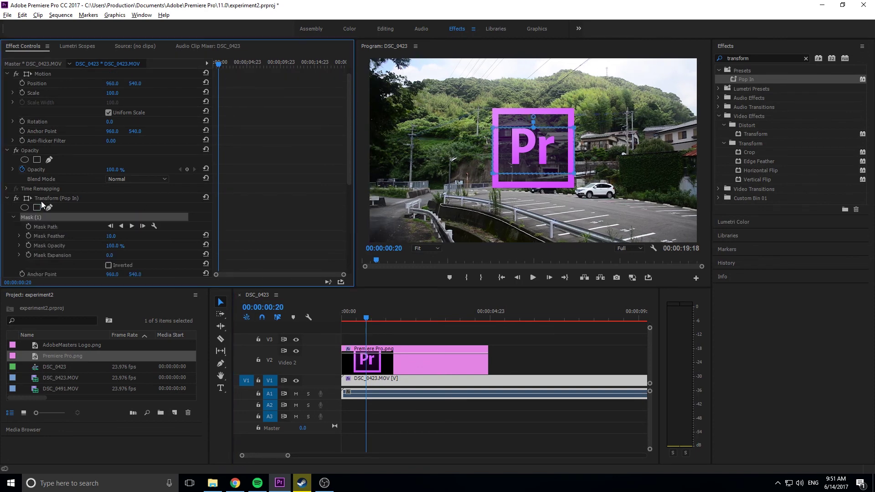
{"action": "right_click", "coordinate": [38, 72]}
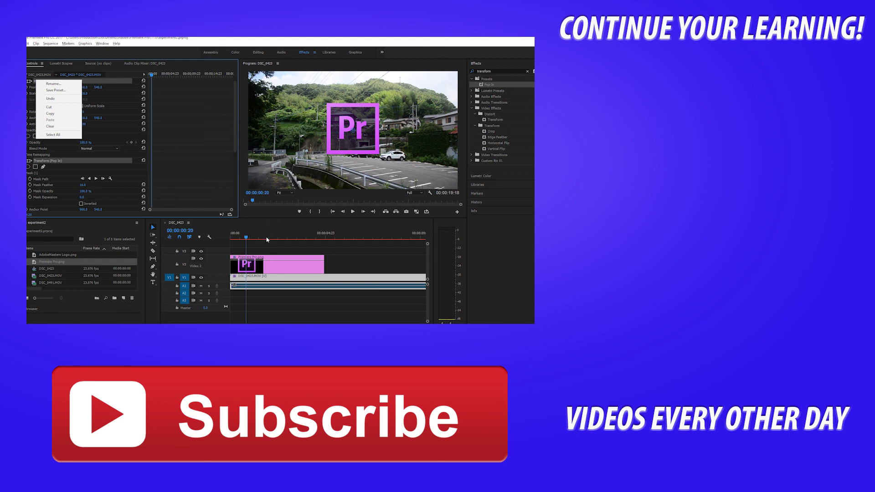
- Dismiss the Motion options menu and deselect the clip via empty timeline space
{"action": "left_click", "coordinate": [265, 247]}
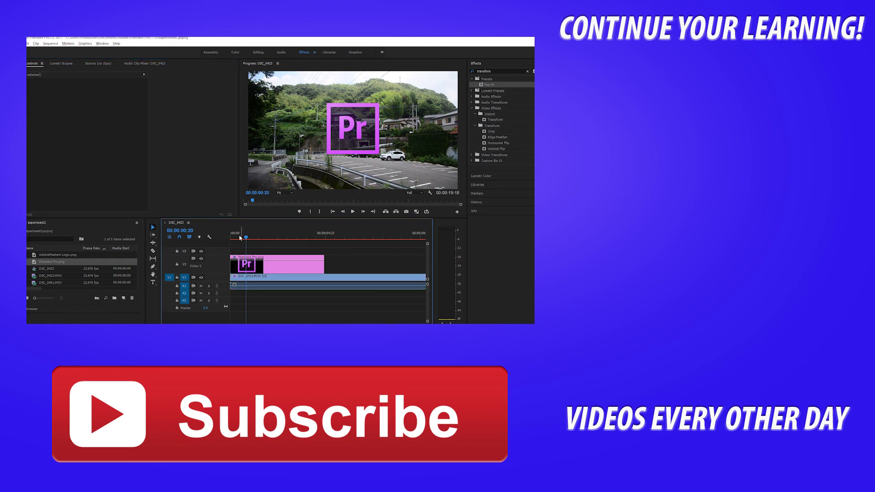